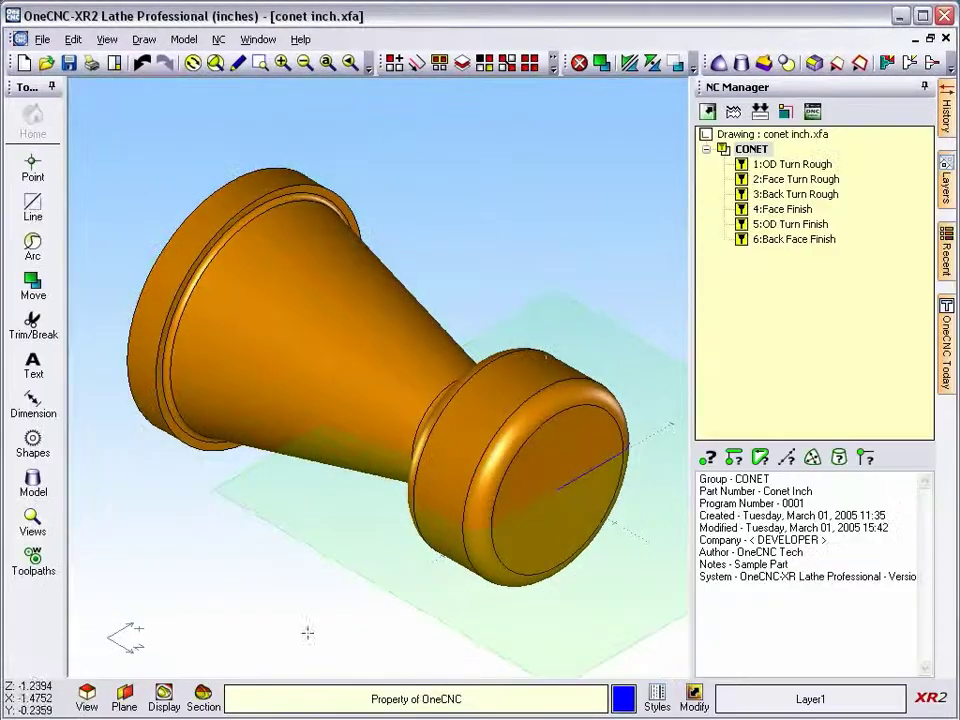
Run a 2D simulation of the CONET toolpaths without saving, accepting the Lathe Simulation settings.
left_click_drag(530, 400, 504, 414)
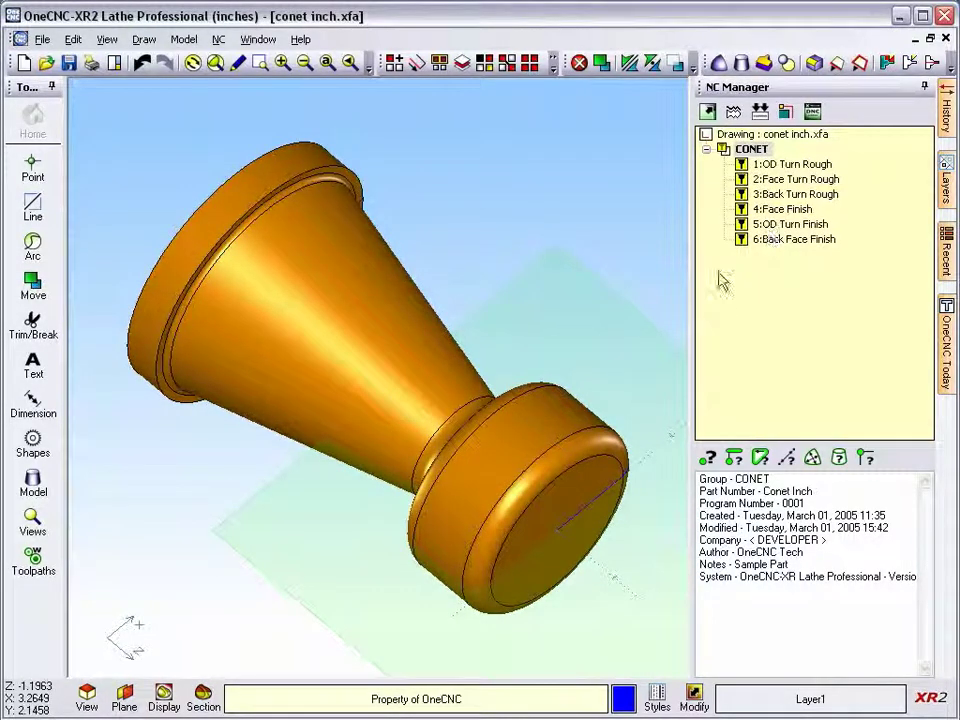
right_click(752, 150)
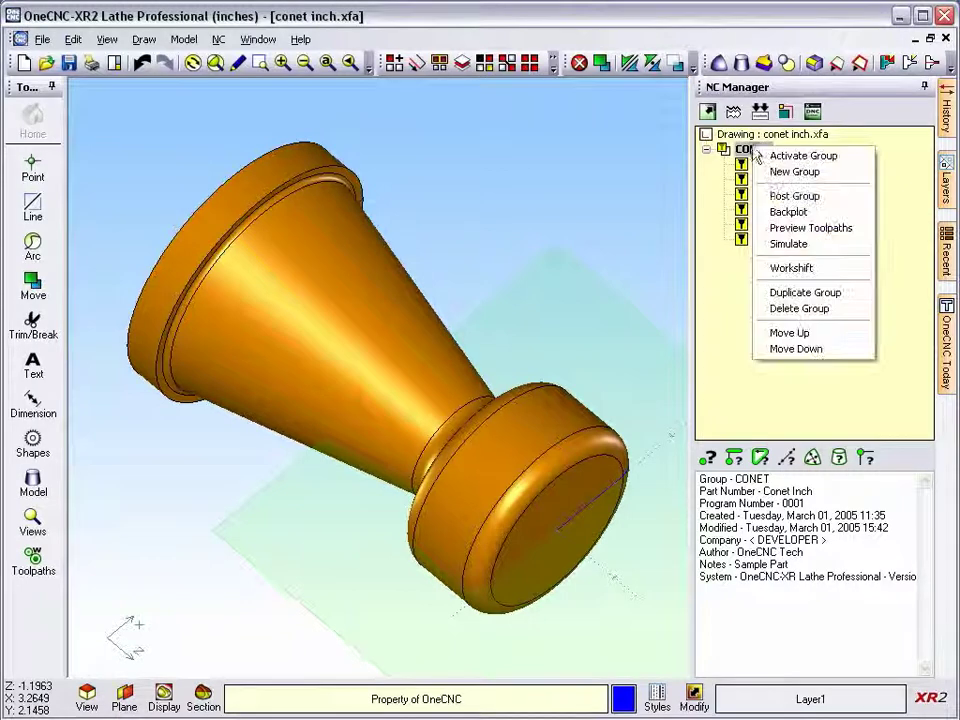
left_click(790, 243)
left_click(160, 508)
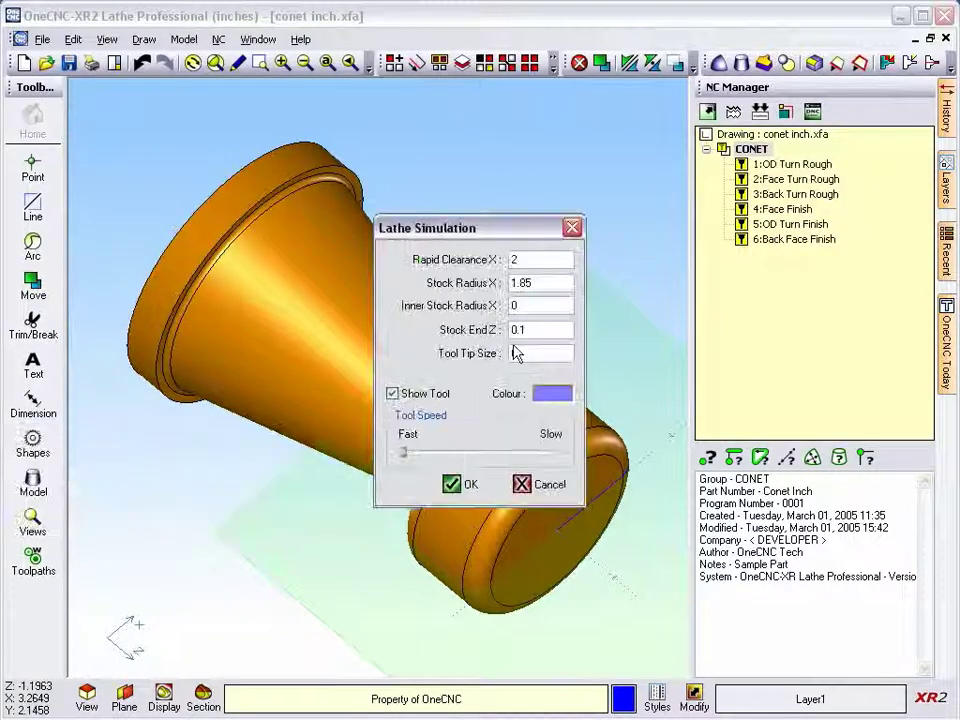
left_click_drag(478, 235, 173, 97)
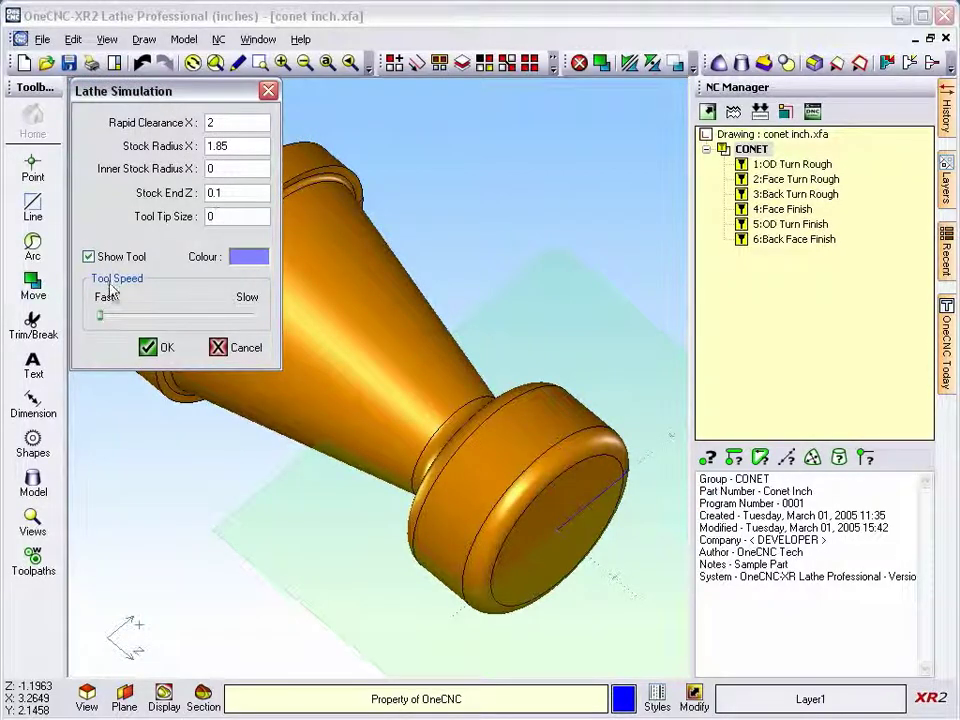
left_click(150, 347)
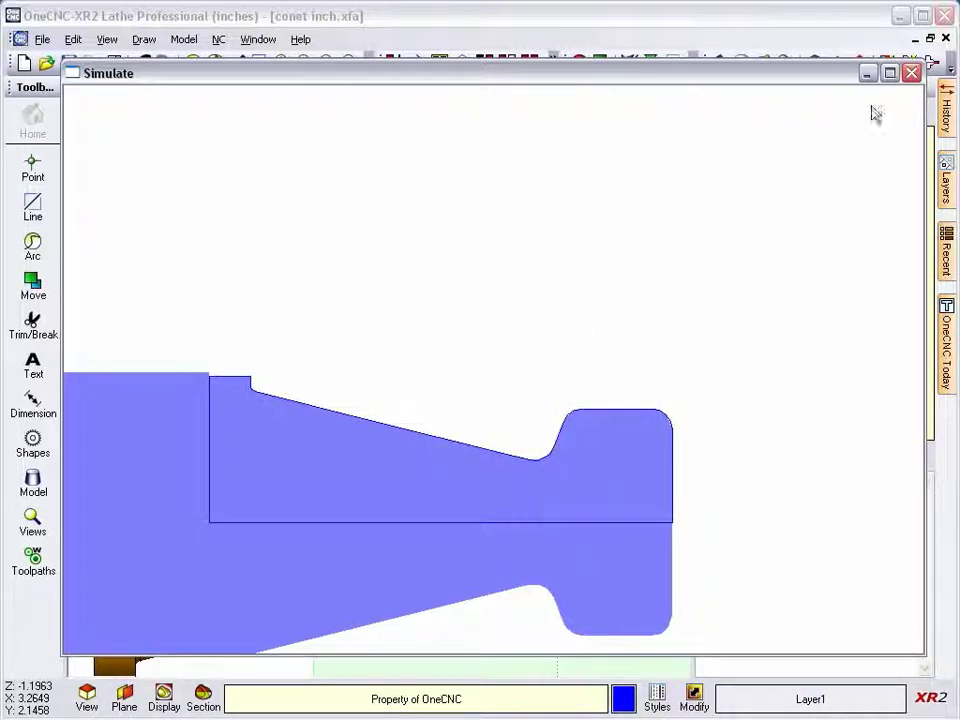
Close the 2D simulation and open Simulate / Rest for the CONET group.
left_click(911, 74)
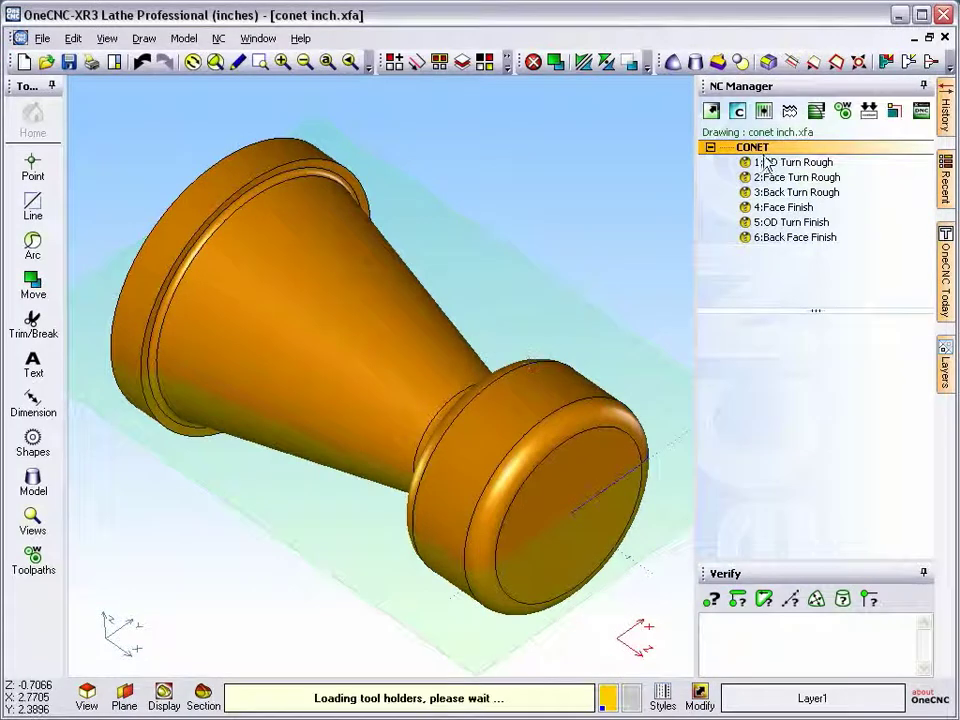
right_click(767, 151)
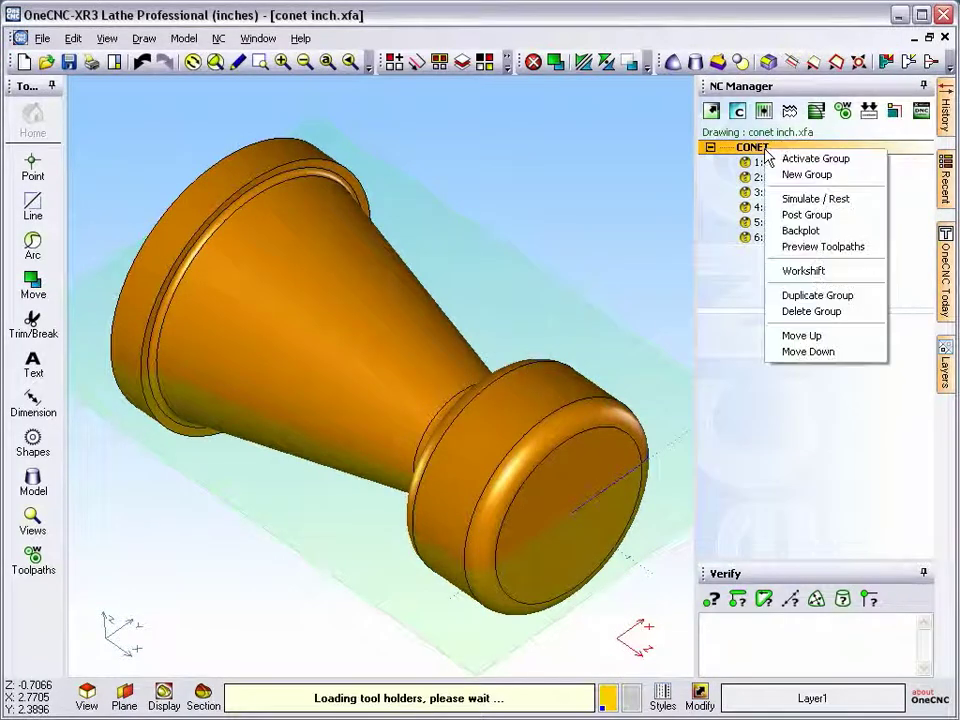
left_click(789, 204)
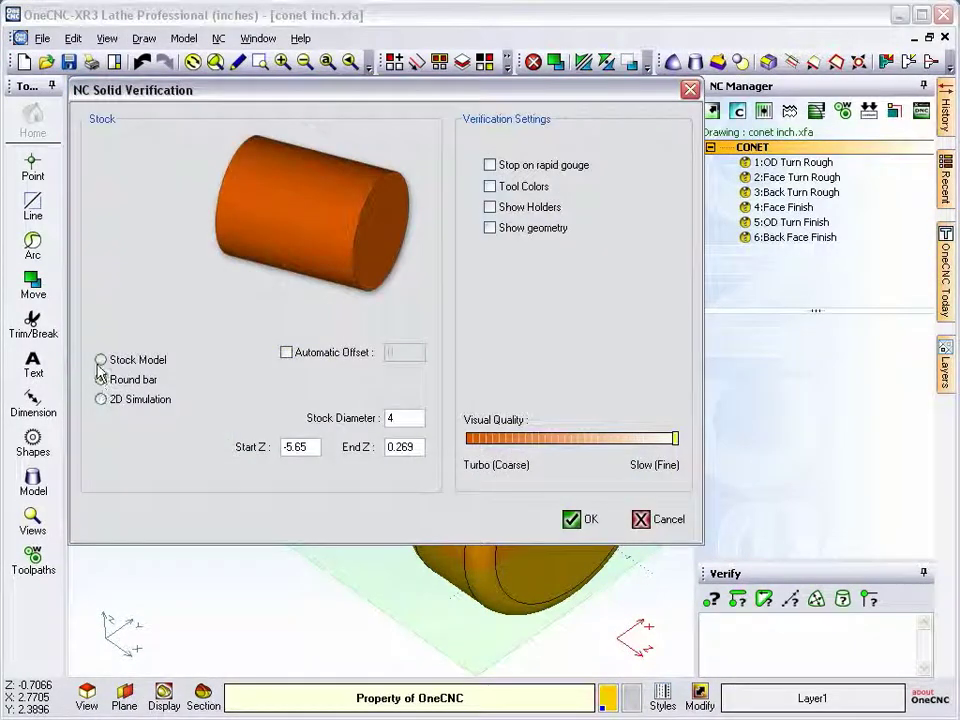
Try Stock Model and Round bar, then settle on 2D Simulation stock (diameter 4).
left_click(101, 360)
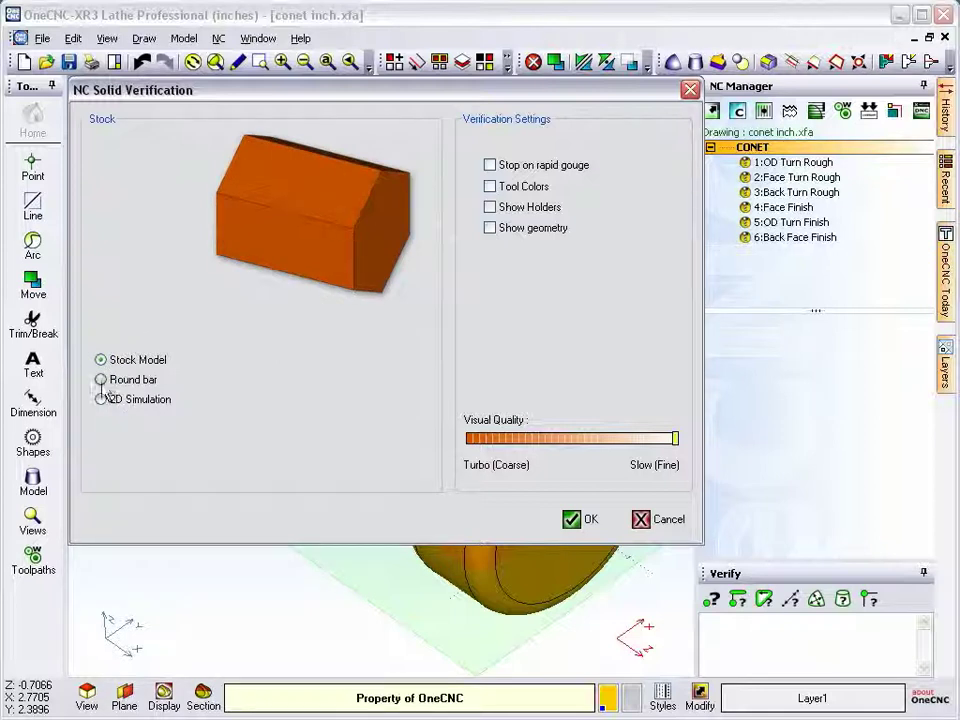
left_click(102, 382)
left_click(101, 400)
left_click(102, 361)
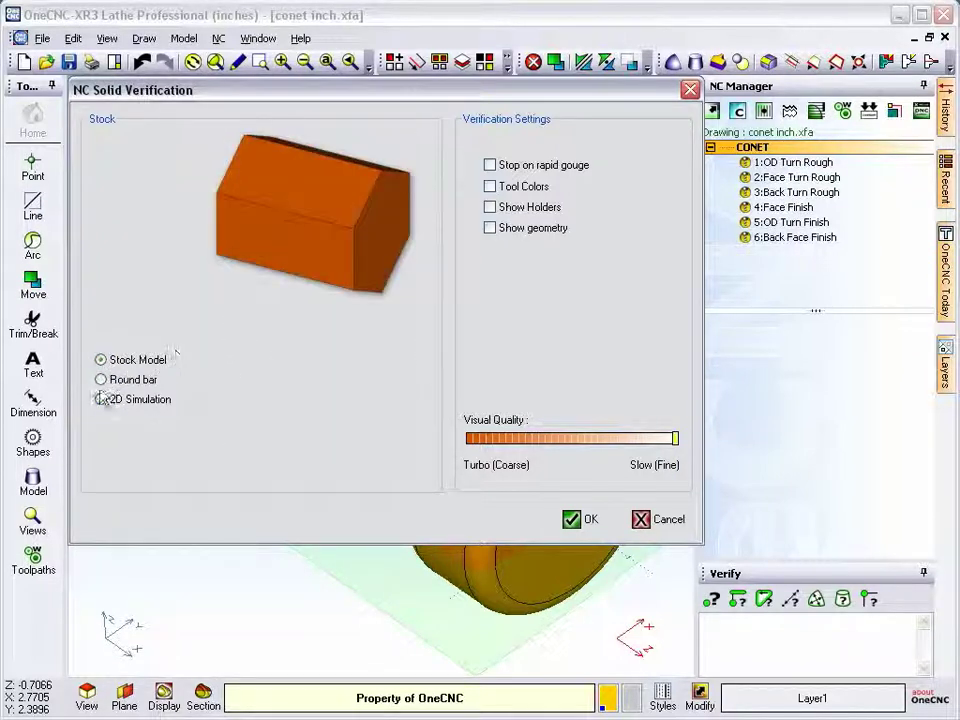
left_click(101, 400)
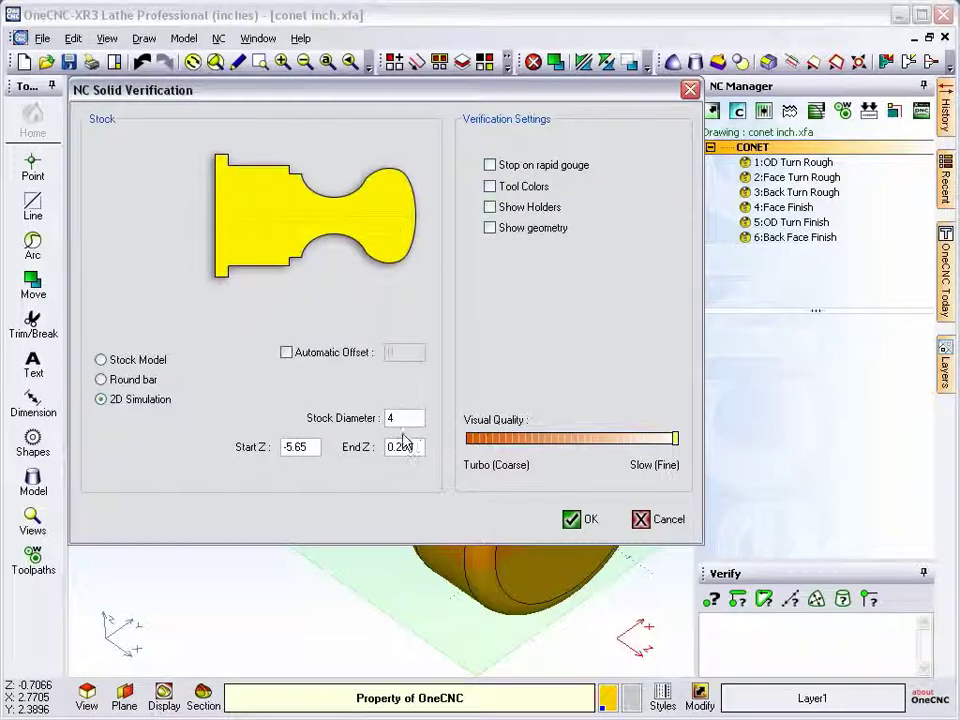
Start the 2D live simulation and set its speed to /50, then x 2.
left_click(576, 520)
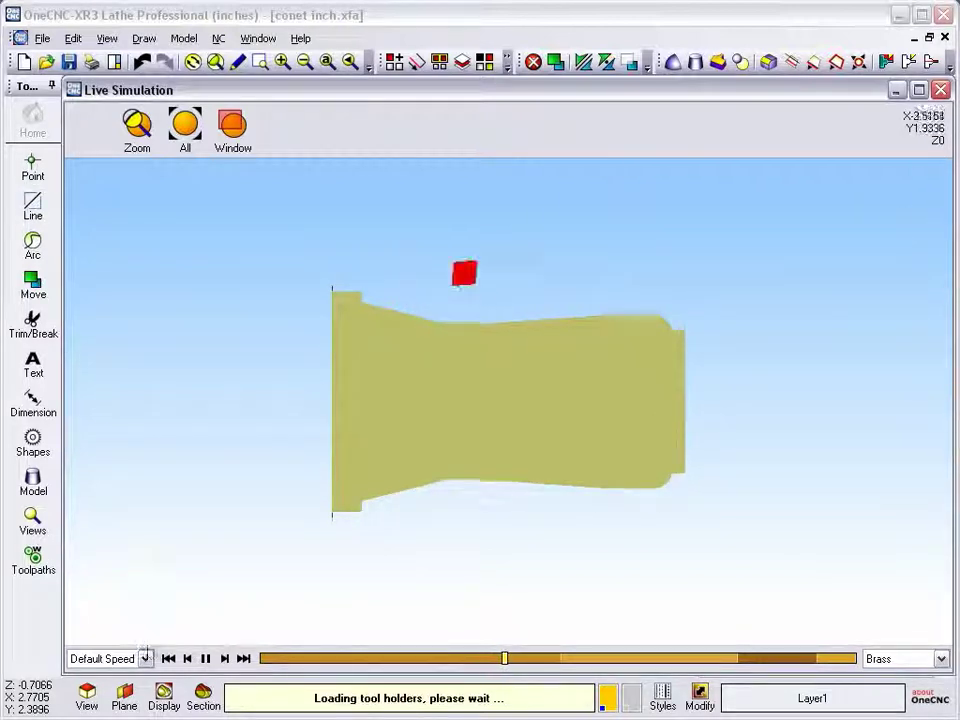
left_click(145, 658)
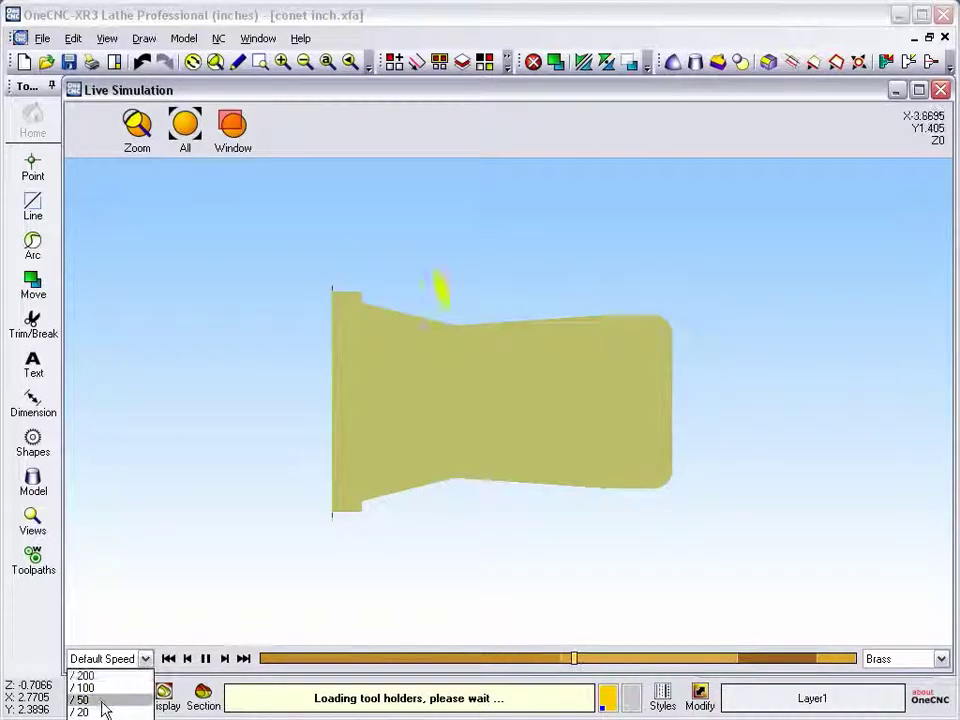
left_click(104, 701)
left_click(145, 659)
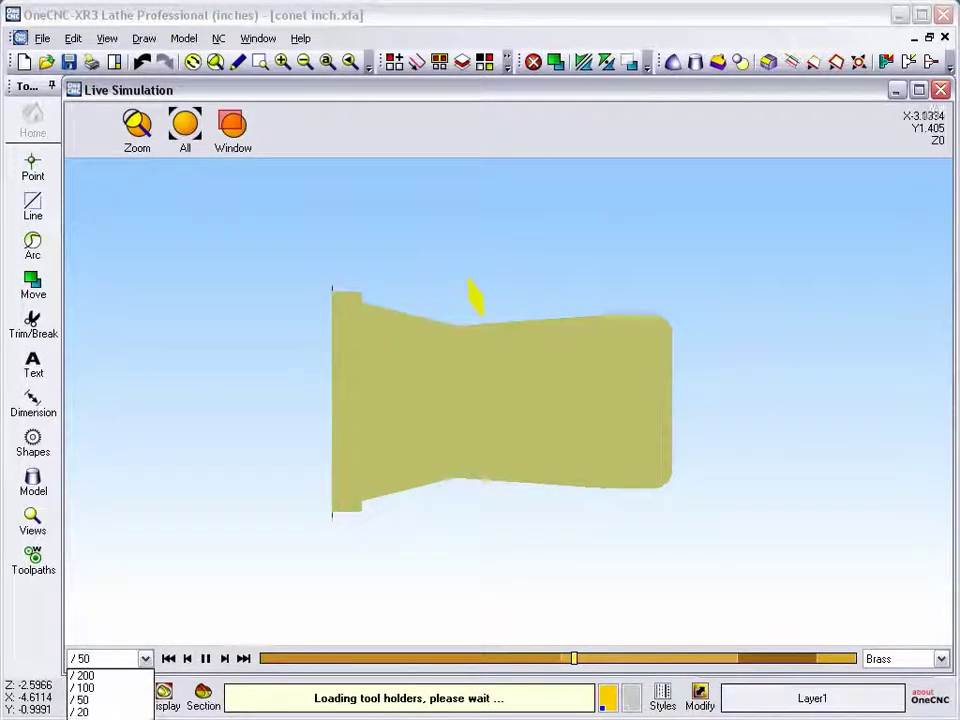
left_click(88, 712)
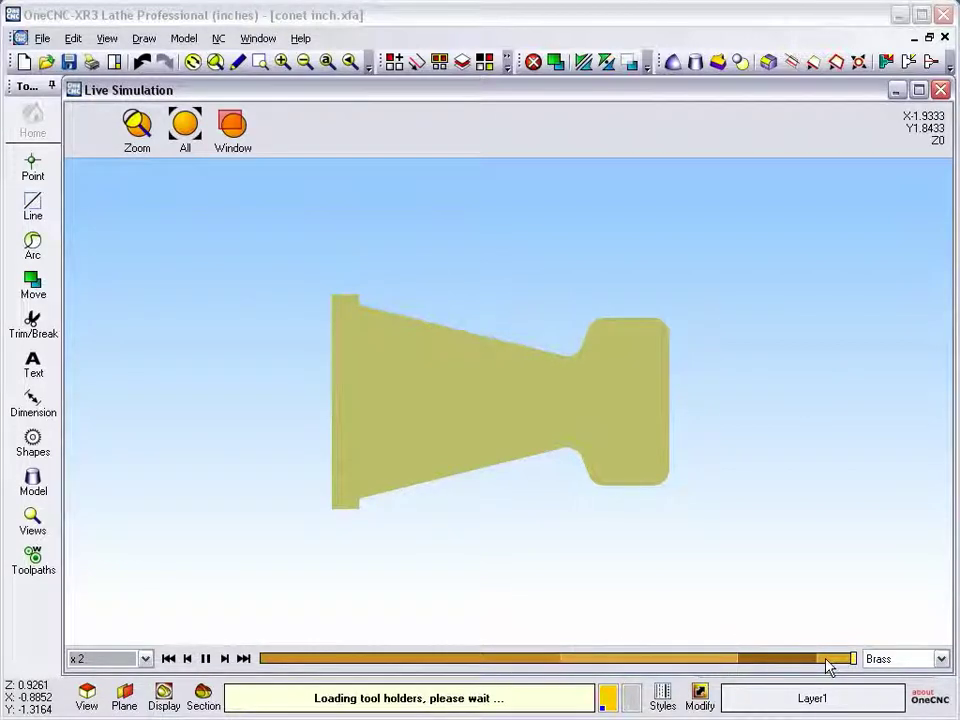
Change the colouring from Brass to Primary and restart the simulation.
left_click(940, 660)
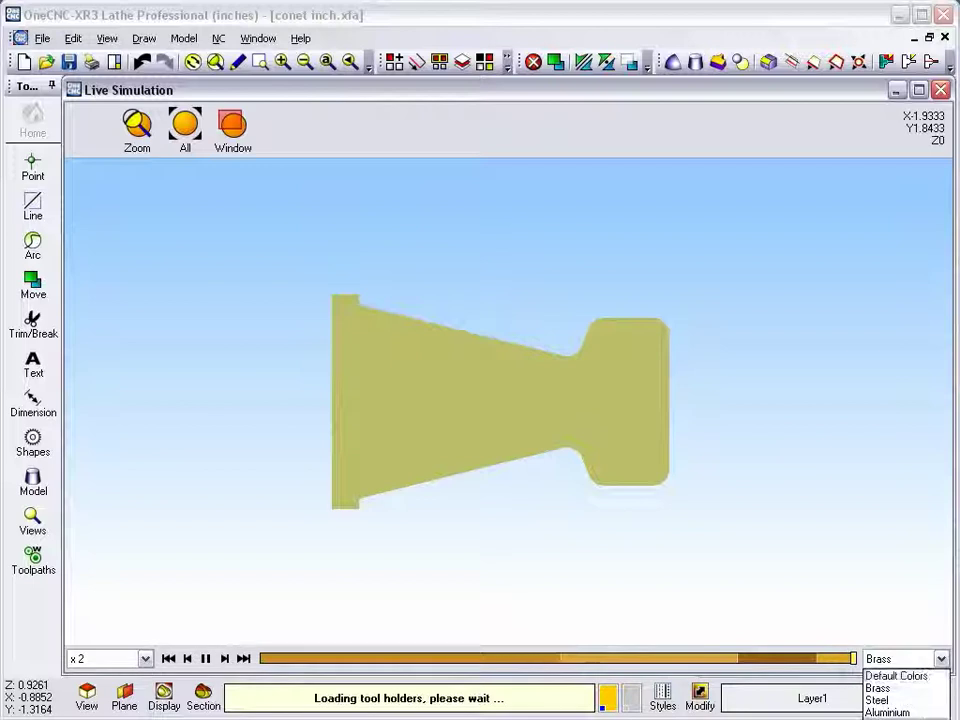
left_click(887, 712)
left_click(168, 658)
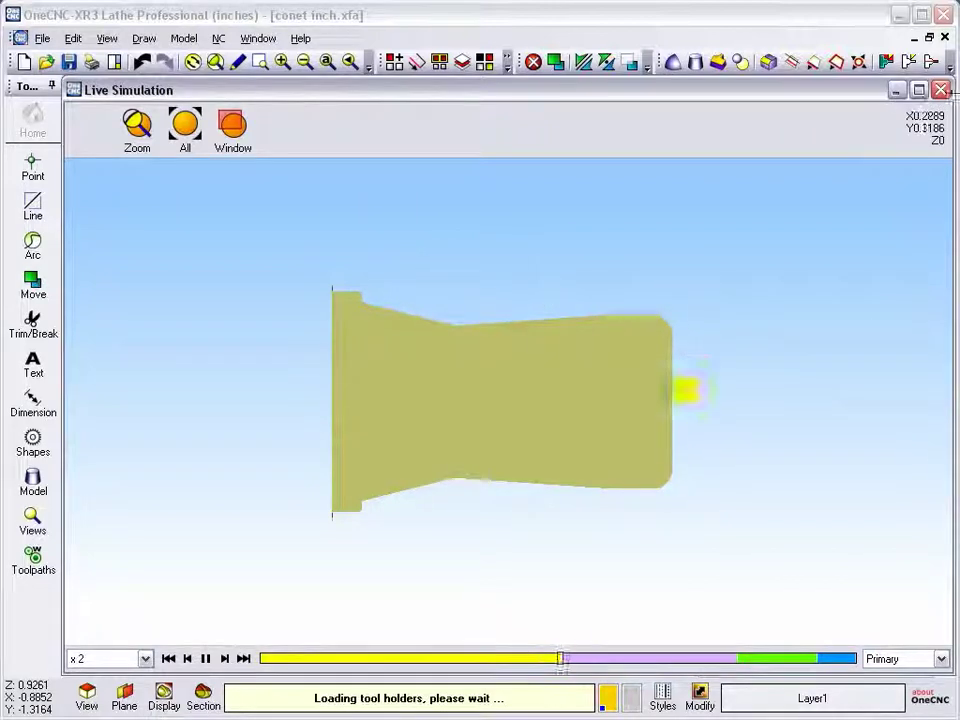
Rerun CONET verification as a 3D live simulation on Round bar stock.
left_click(940, 89)
right_click(780, 147)
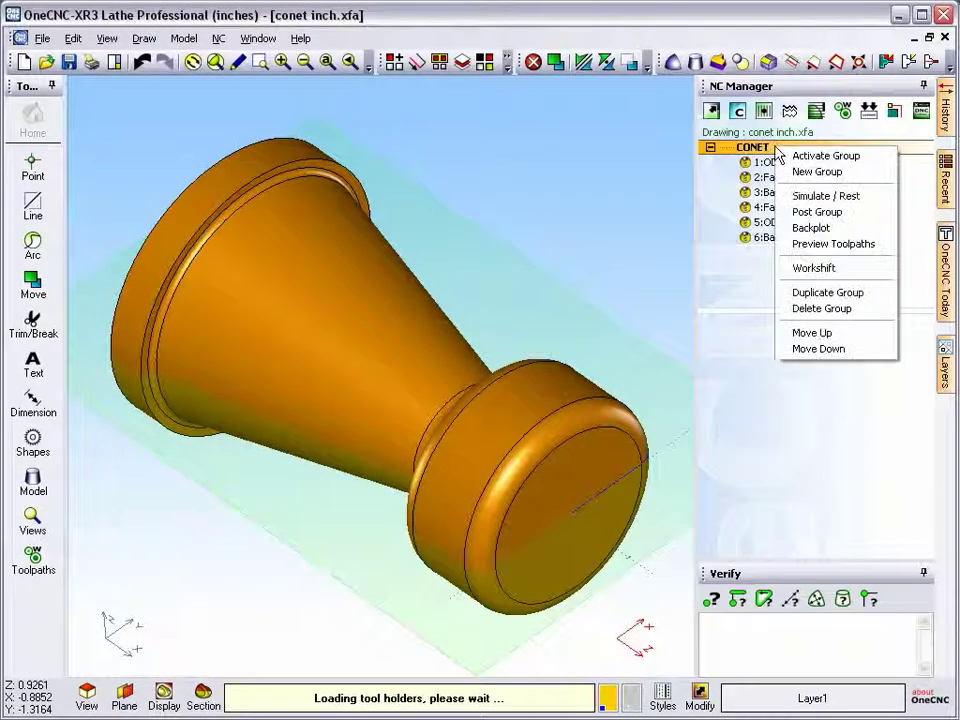
left_click(823, 196)
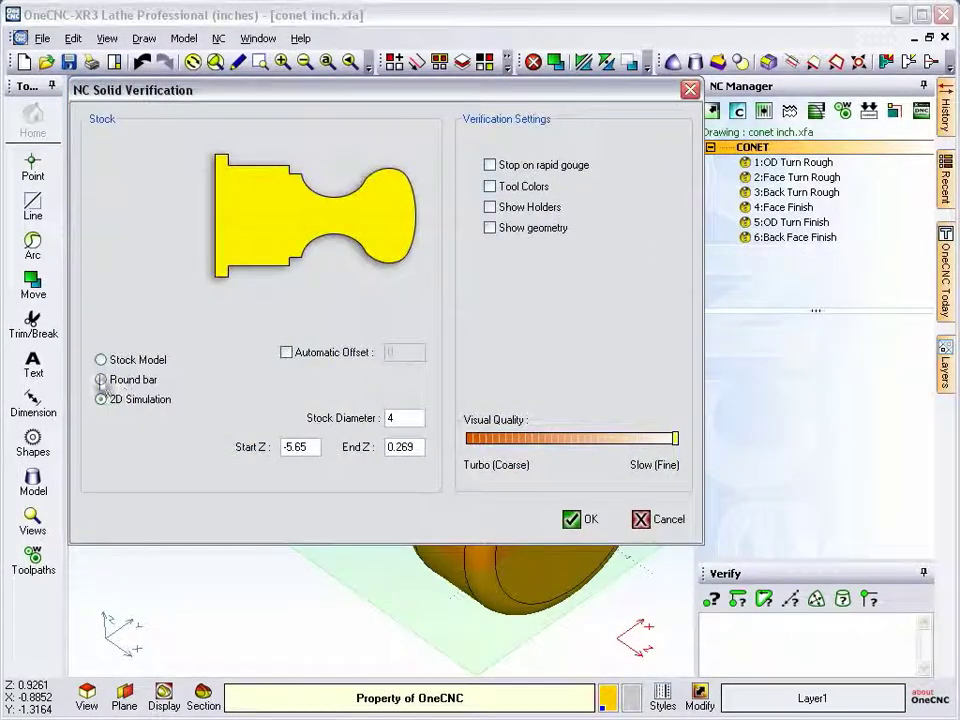
left_click(101, 380)
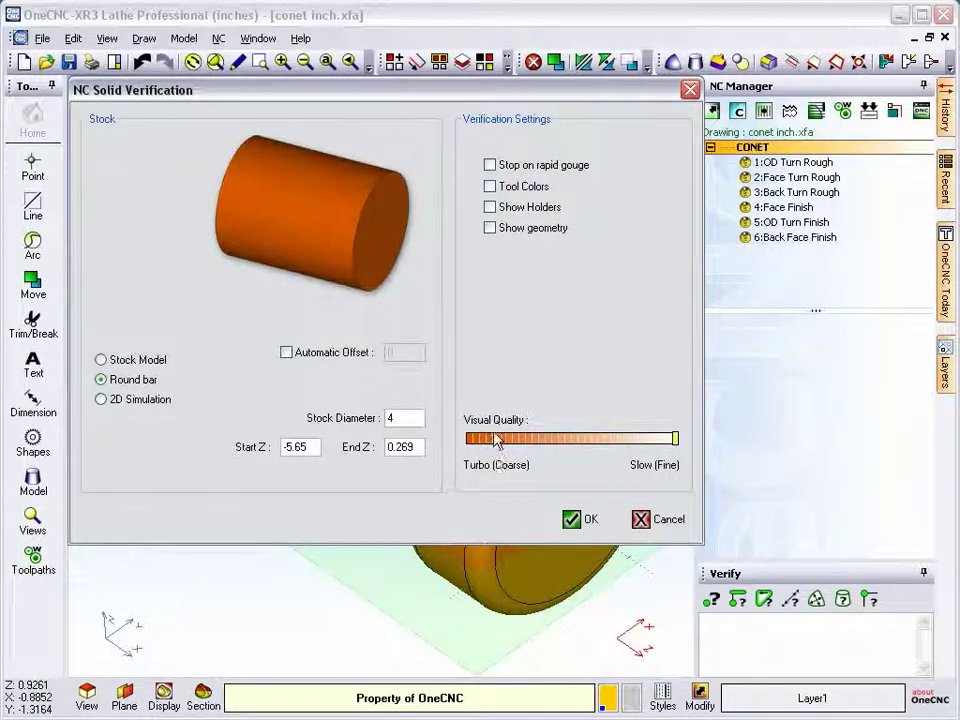
left_click(574, 520)
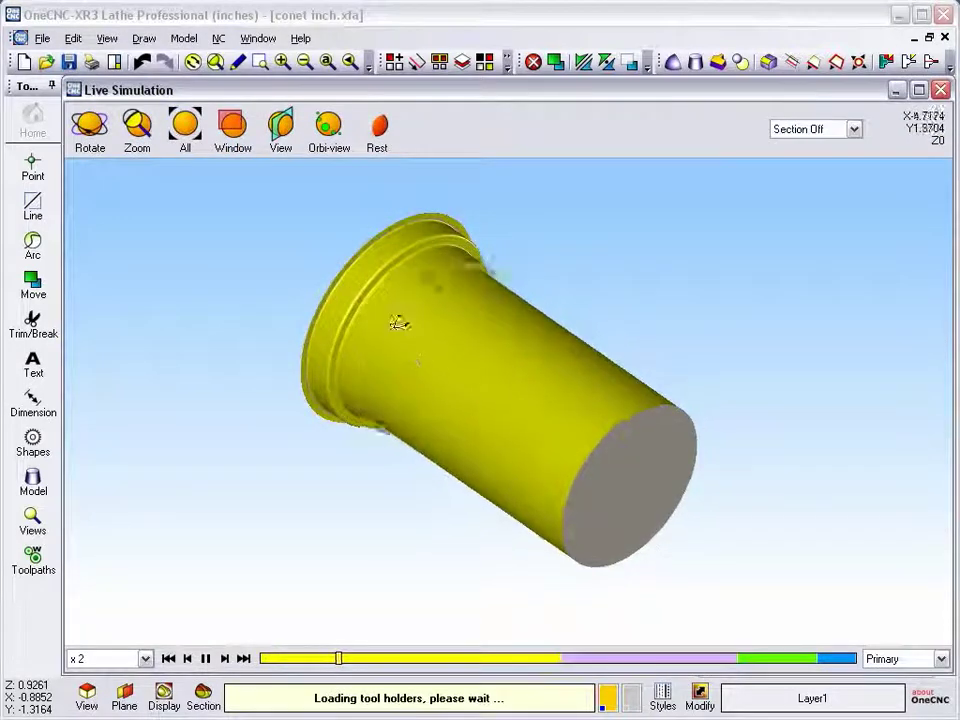
Restart the 3D simulation with the stock coloured Steel.
left_click_drag(441, 392, 530, 300)
left_click(137, 135)
left_click_drag(350, 428, 409, 439)
left_click(205, 659)
left_click(946, 663)
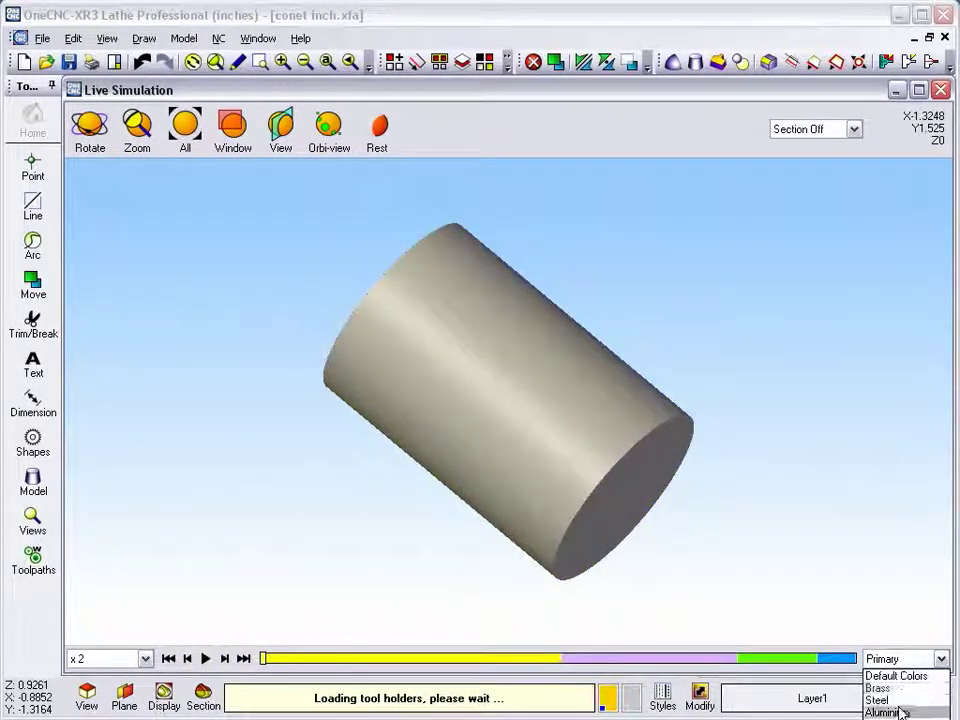
left_click(898, 698)
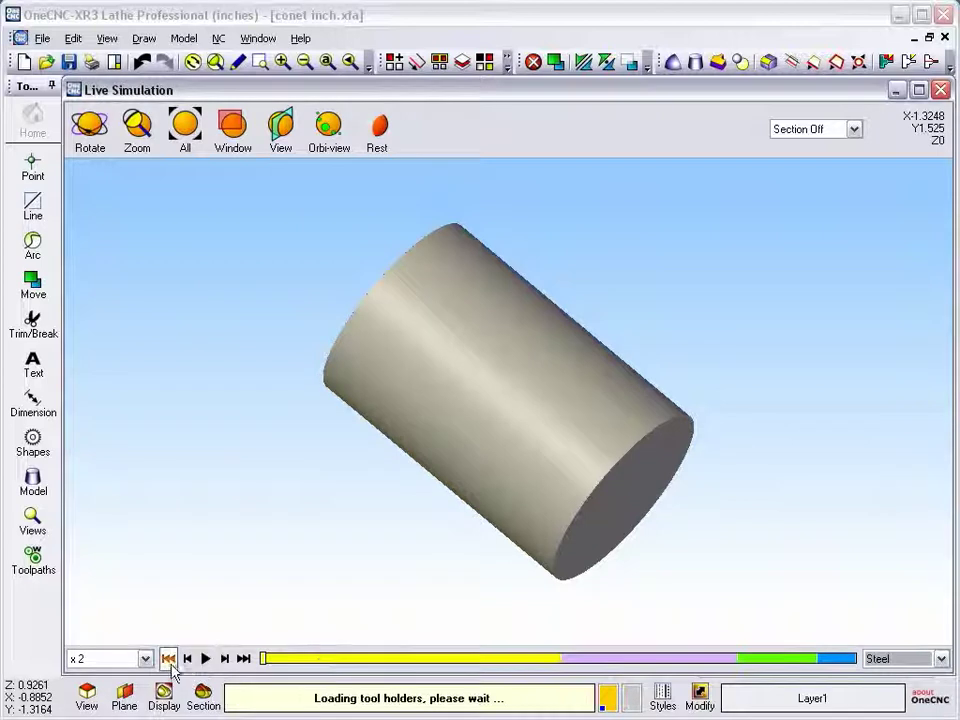
left_click(205, 659)
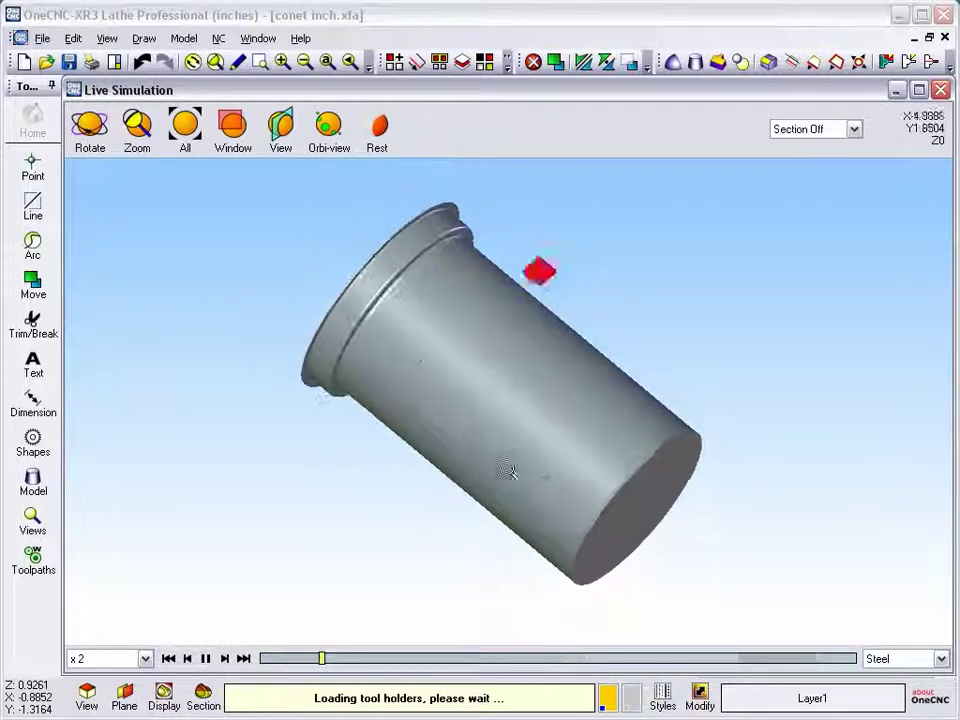
Rotate the part during machining and slow the simulation to /5 speed.
left_click(90, 128)
left_click_drag(588, 407, 519, 381)
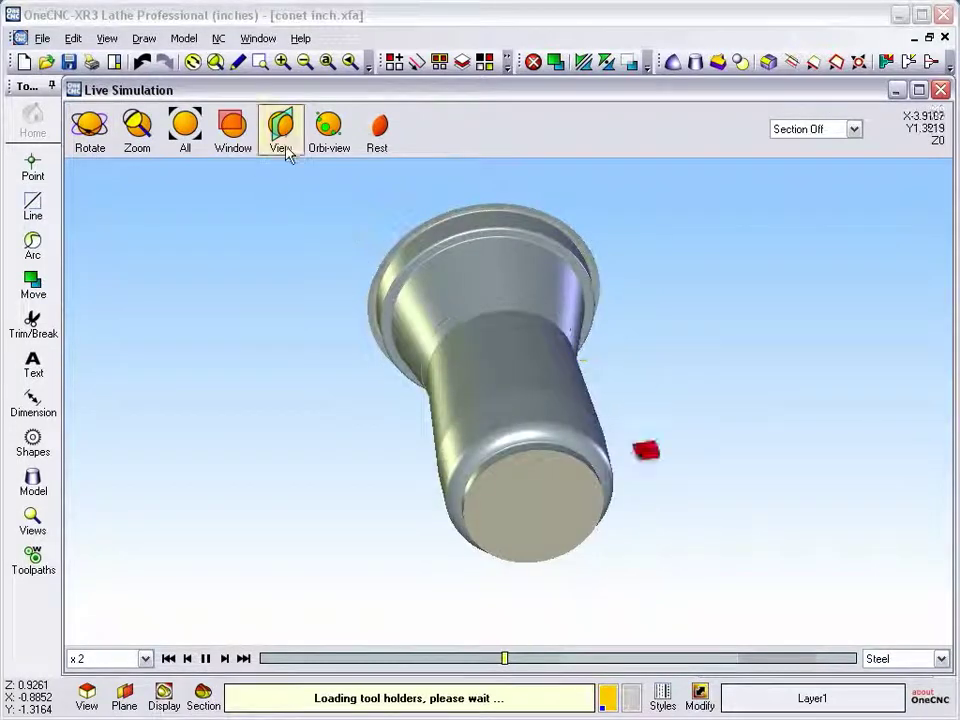
left_click_drag(160, 165, 190, 234)
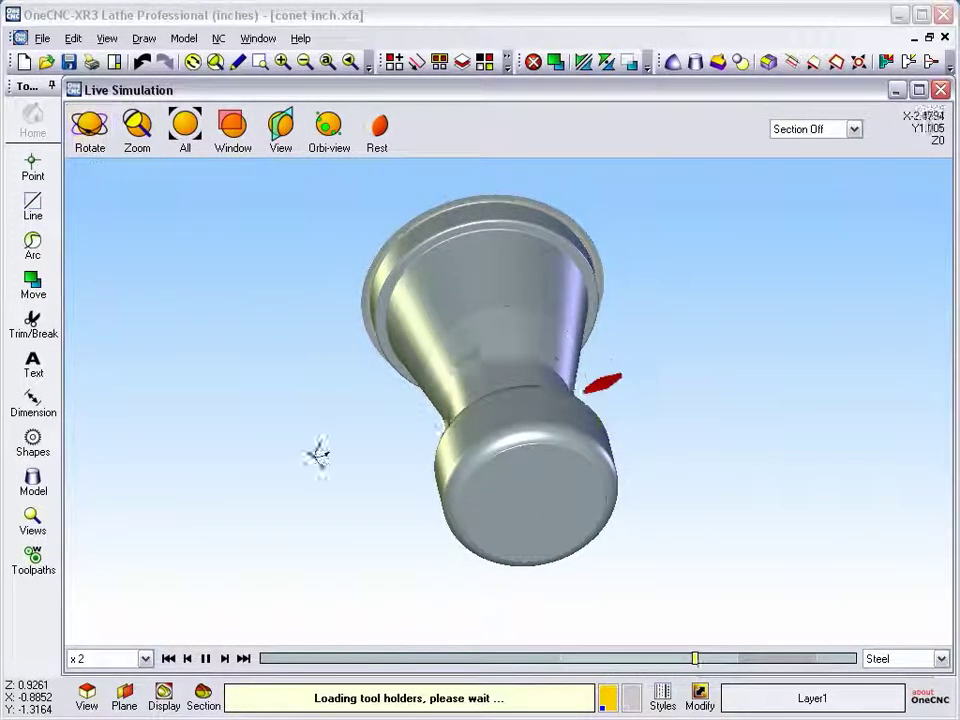
left_click_drag(317, 454, 474, 478)
left_click(145, 658)
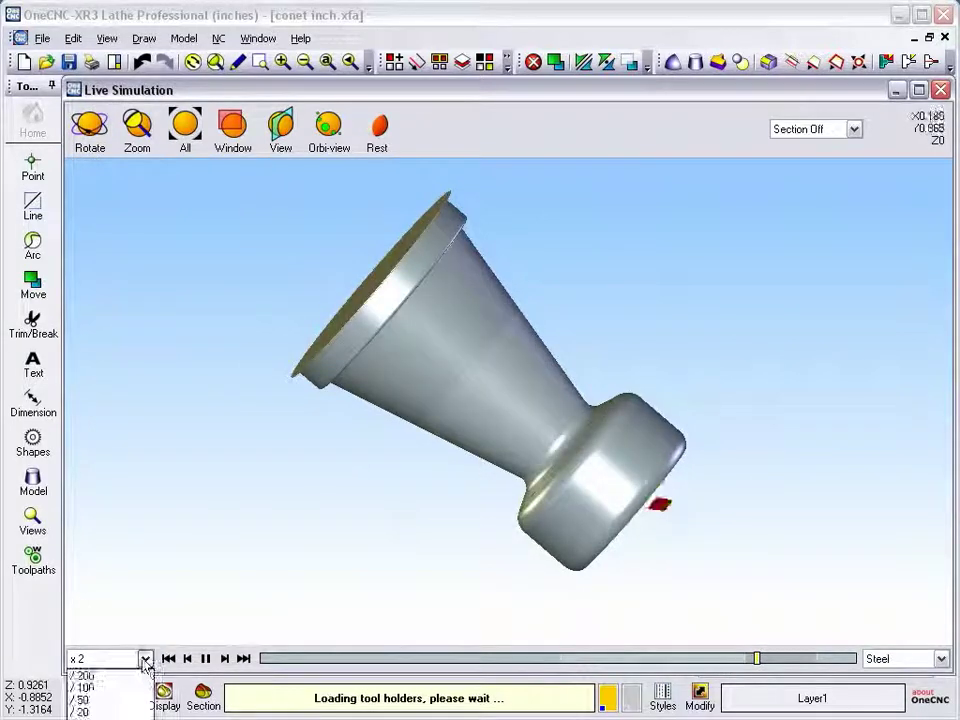
left_click(100, 716)
Return the simulation to Default Speed and inspect the finished cone and flange end.
left_click_drag(390, 536, 600, 293)
left_click_drag(525, 414, 375, 510)
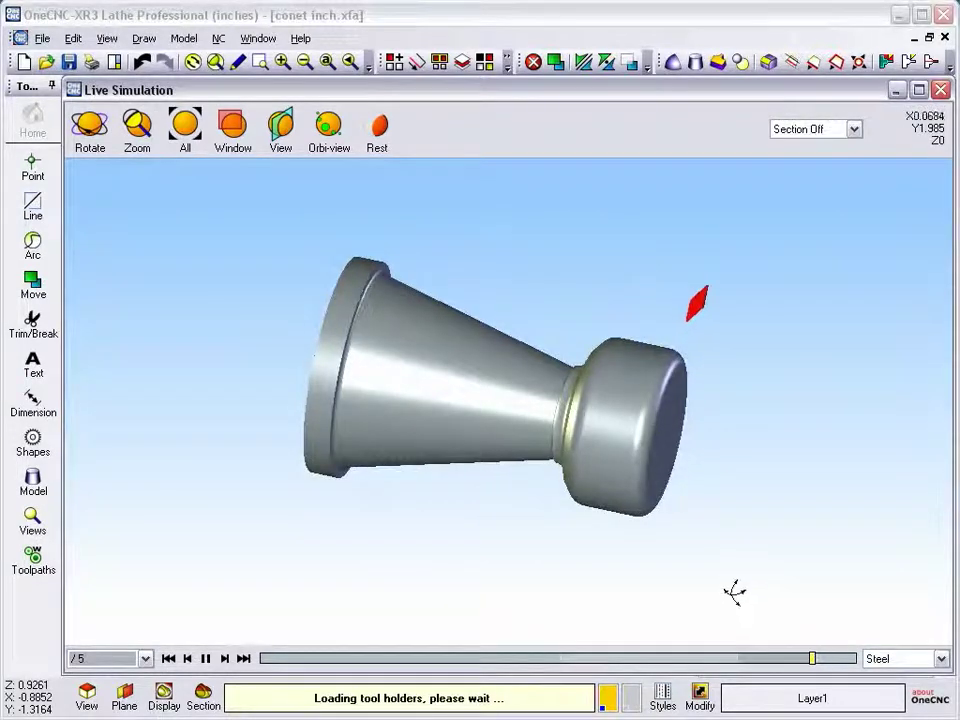
left_click_drag(633, 530, 256, 520)
left_click(145, 658)
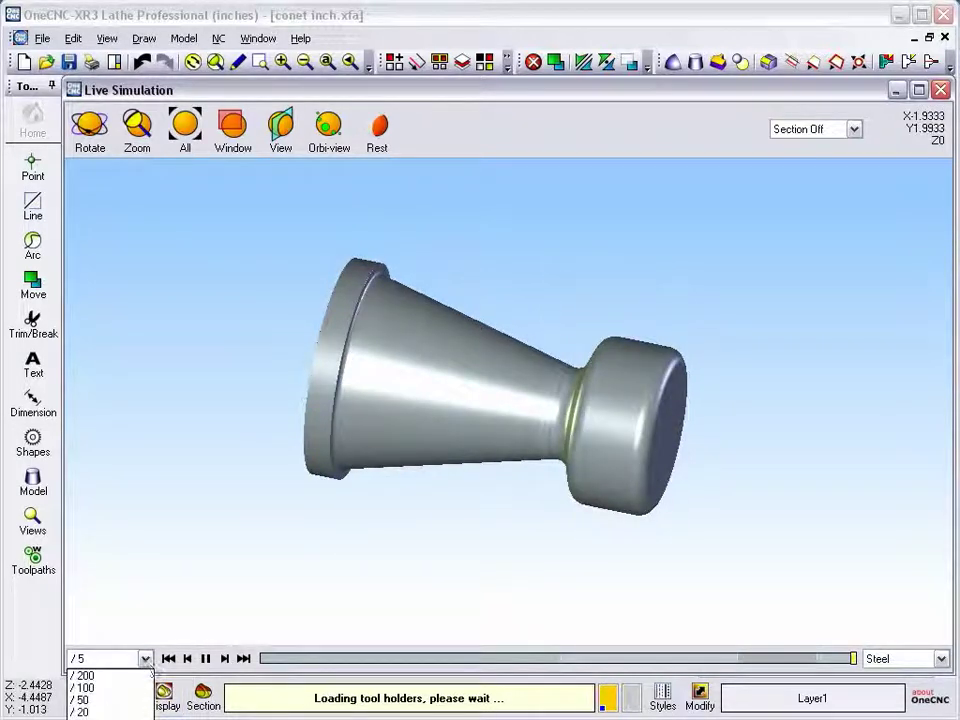
left_click(145, 658)
left_click_drag(489, 544, 550, 485)
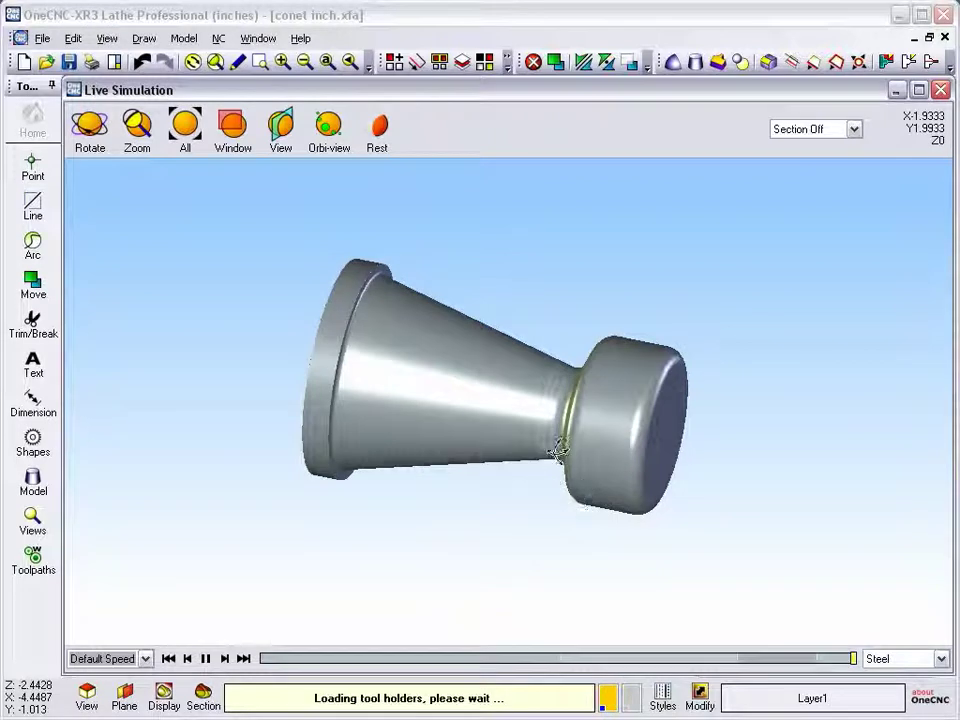
left_click_drag(580, 405, 594, 452)
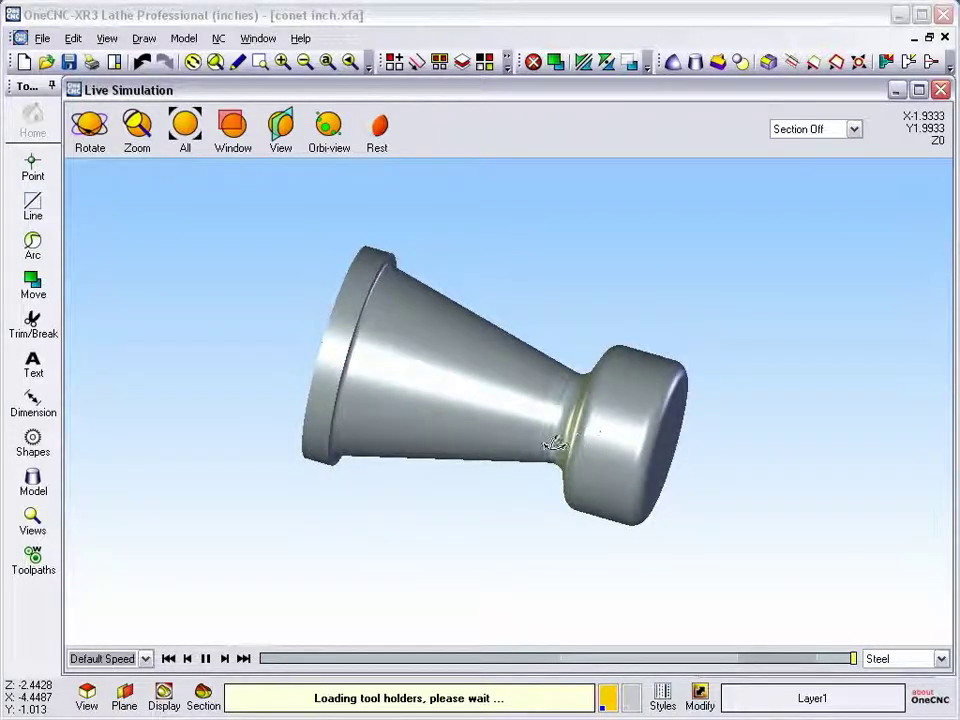
left_click_drag(577, 350, 596, 372)
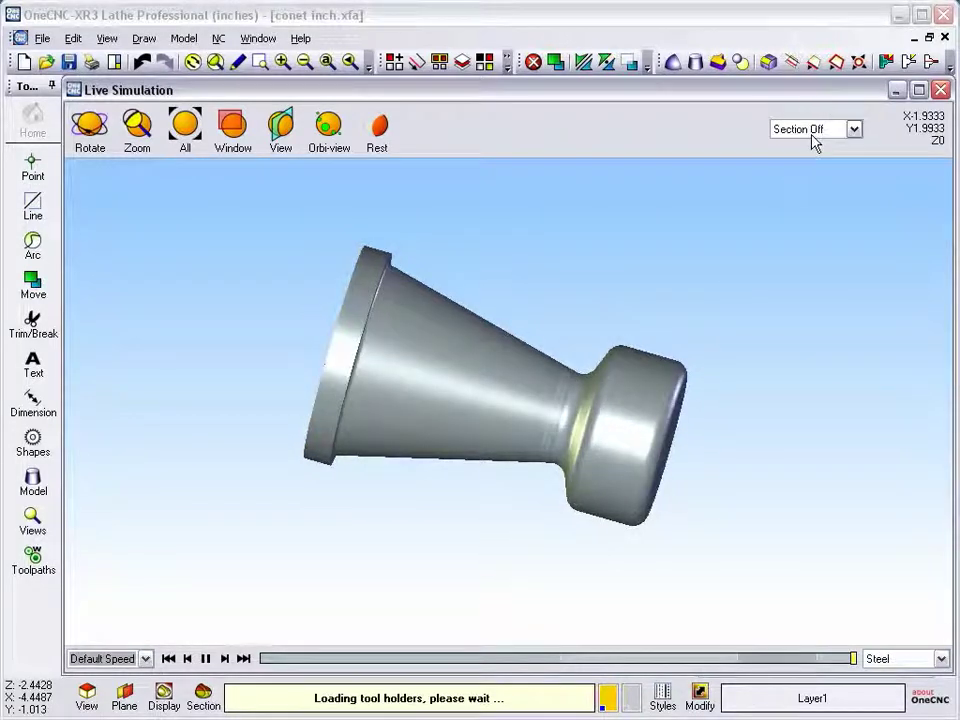
Apply a Front cross-section and sweep its plane through the part.
left_click(855, 130)
left_click(832, 155)
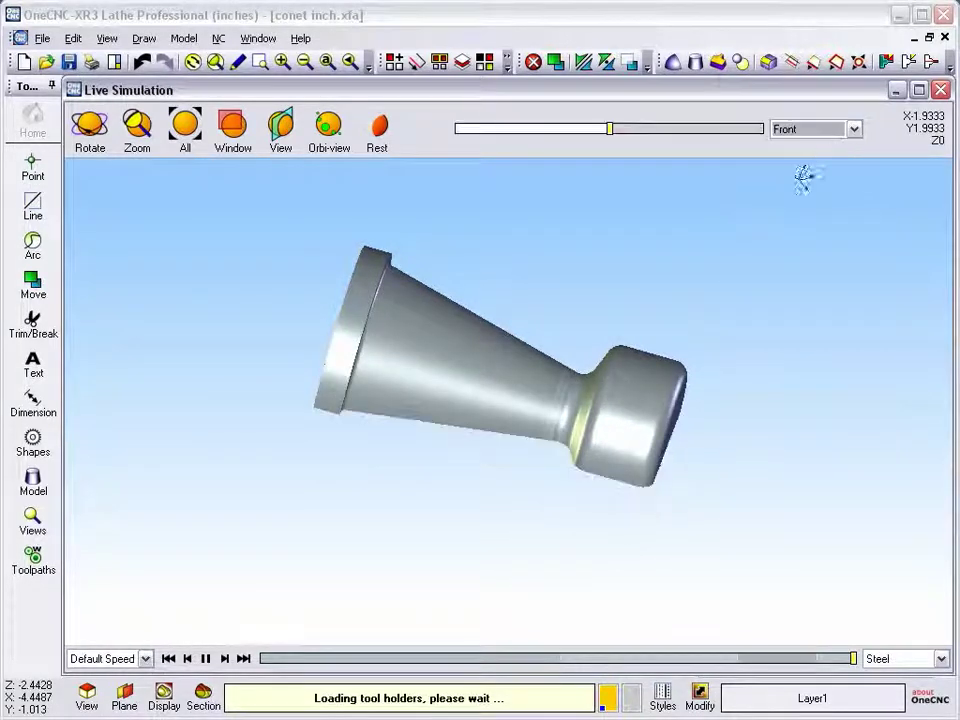
left_click_drag(620, 343, 501, 364)
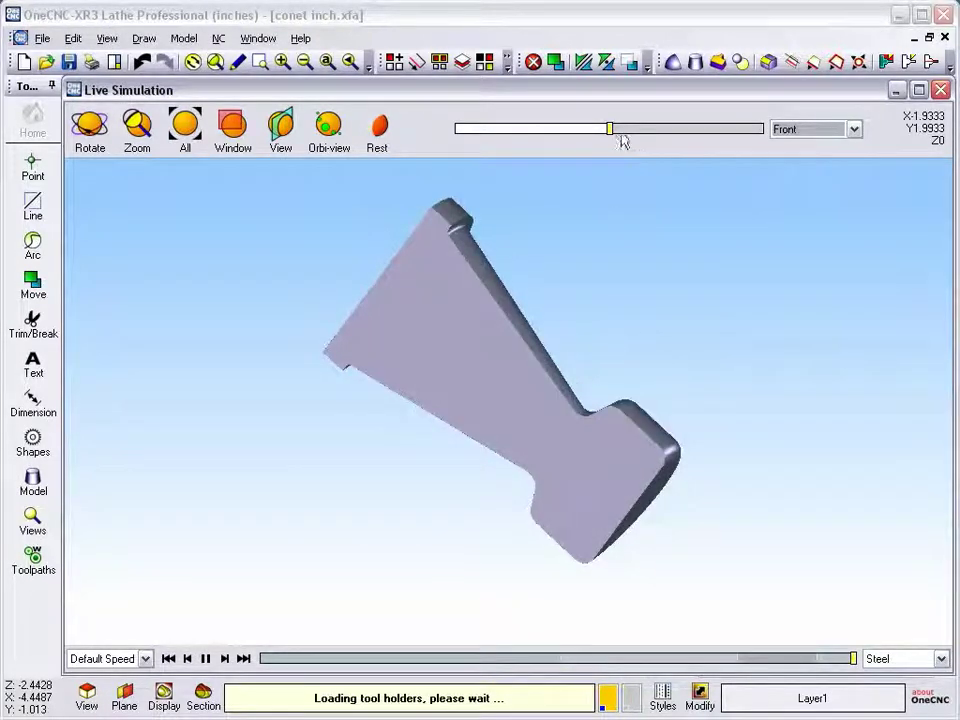
mouse_move(614, 138)
left_mouse_down()
mouse_move(551, 135)
mouse_move(671, 144)
mouse_move(591, 133)
mouse_move(617, 138)
left_mouse_up()
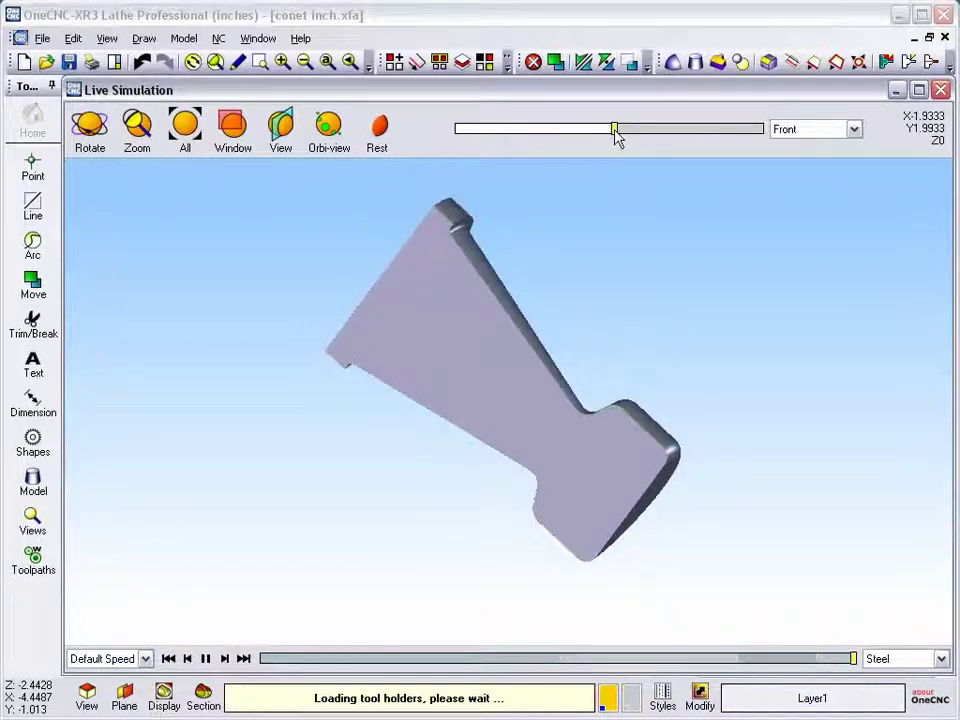
Try a Side section with a plane sweep, then go back to Front.
left_click(855, 130)
left_click(806, 177)
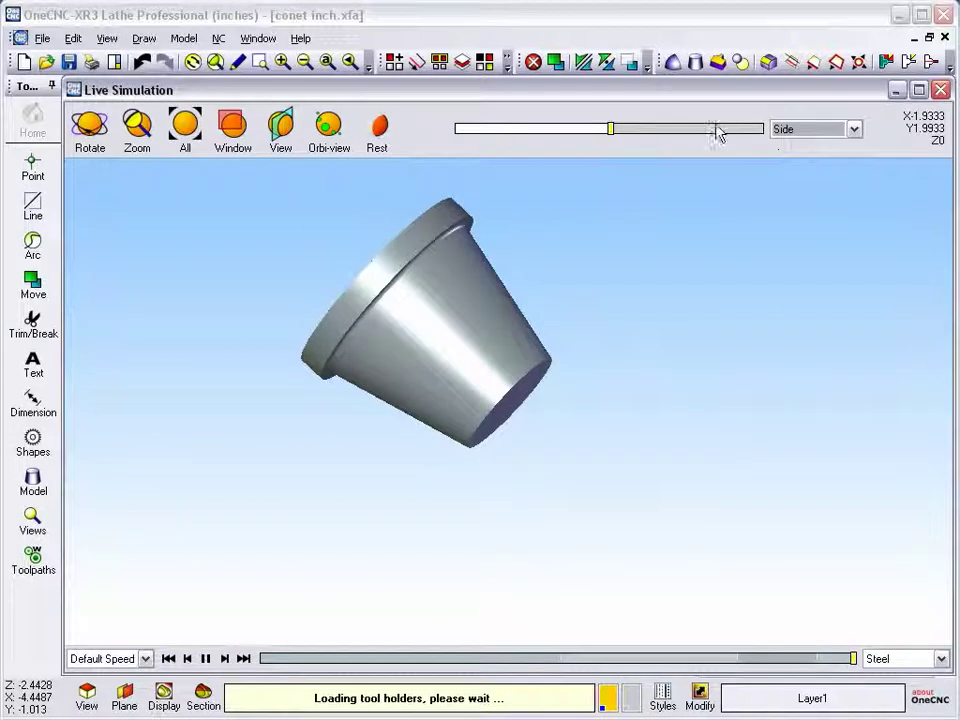
mouse_move(616, 137)
left_mouse_down()
mouse_move(536, 133)
mouse_move(690, 146)
mouse_move(575, 137)
mouse_move(613, 140)
left_mouse_up()
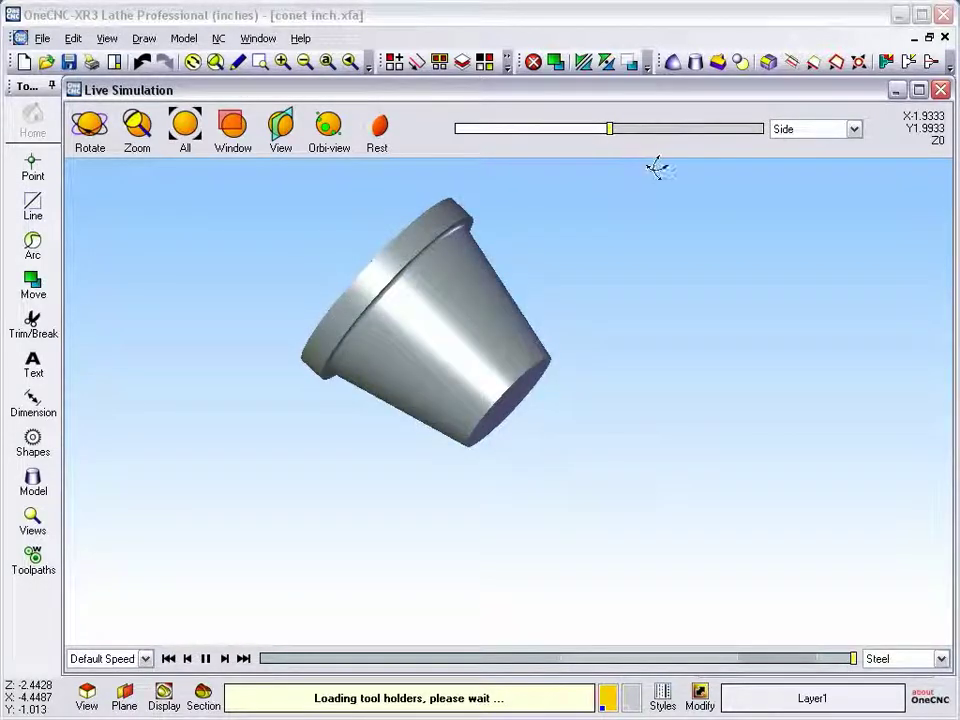
left_click(855, 131)
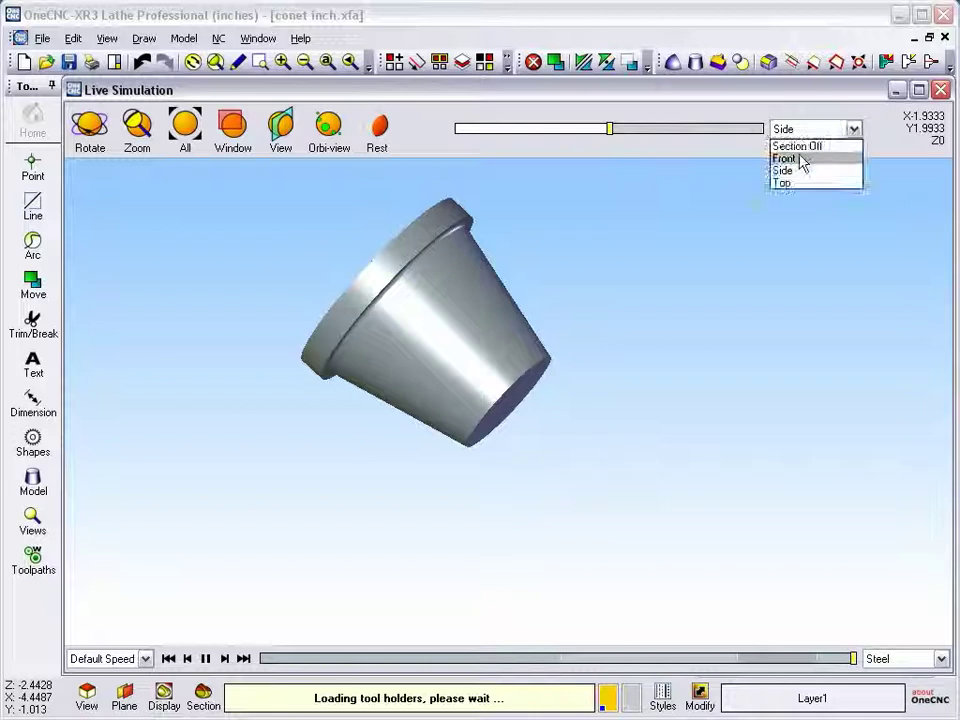
left_click(790, 157)
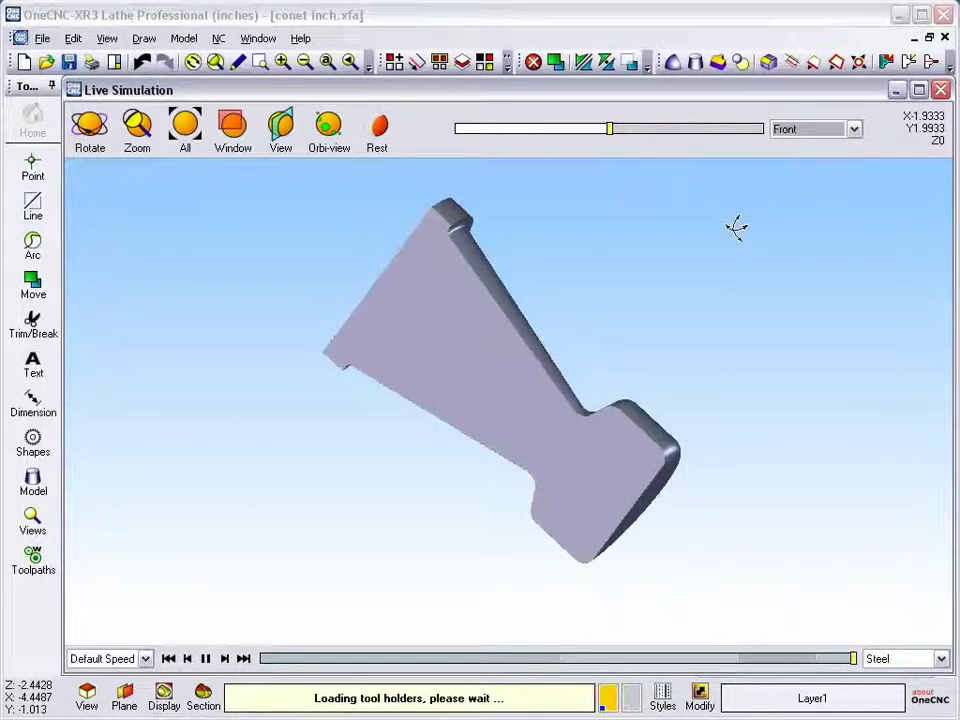
Rewind to the uncut stock and adjust the view and section plane.
left_click(168, 660)
left_click_drag(617, 521, 766, 500)
mouse_move(612, 130)
left_mouse_down()
mouse_move(555, 141)
mouse_move(655, 140)
mouse_move(613, 144)
mouse_move(609, 132)
left_mouse_up()
left_click_drag(578, 336, 431, 626)
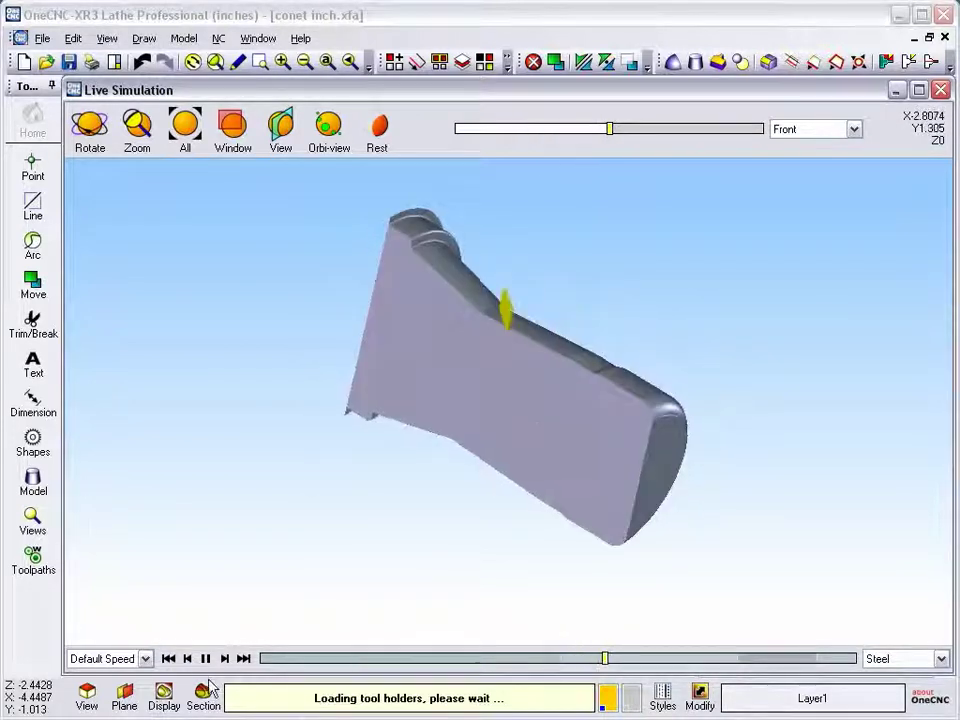
Replay the machining in Brass with Section Off.
left_click(170, 659)
left_click(940, 660)
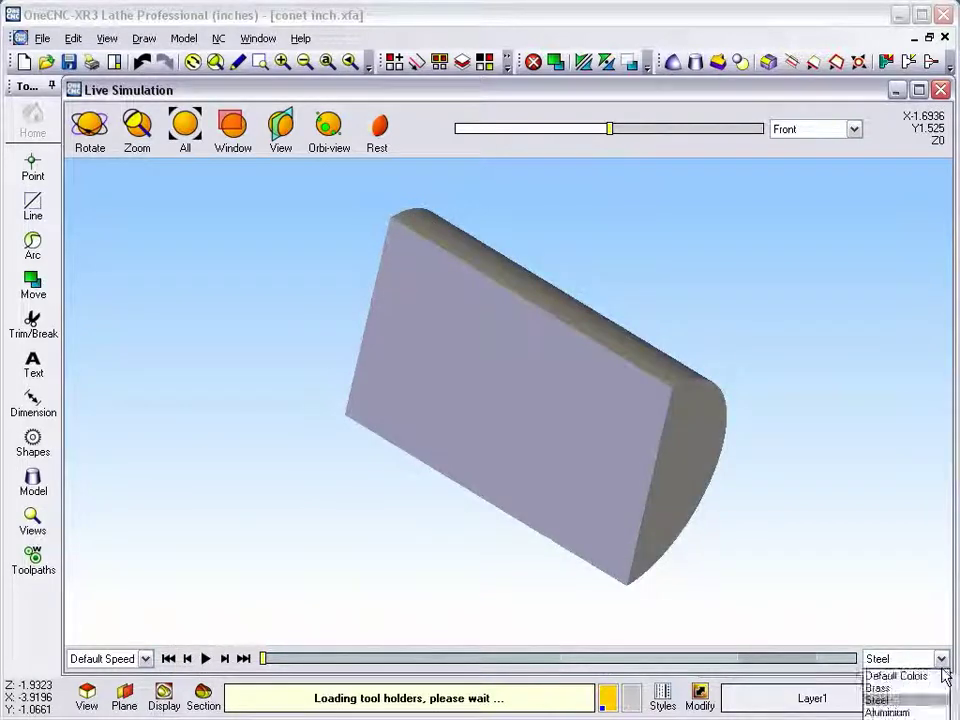
left_click(888, 688)
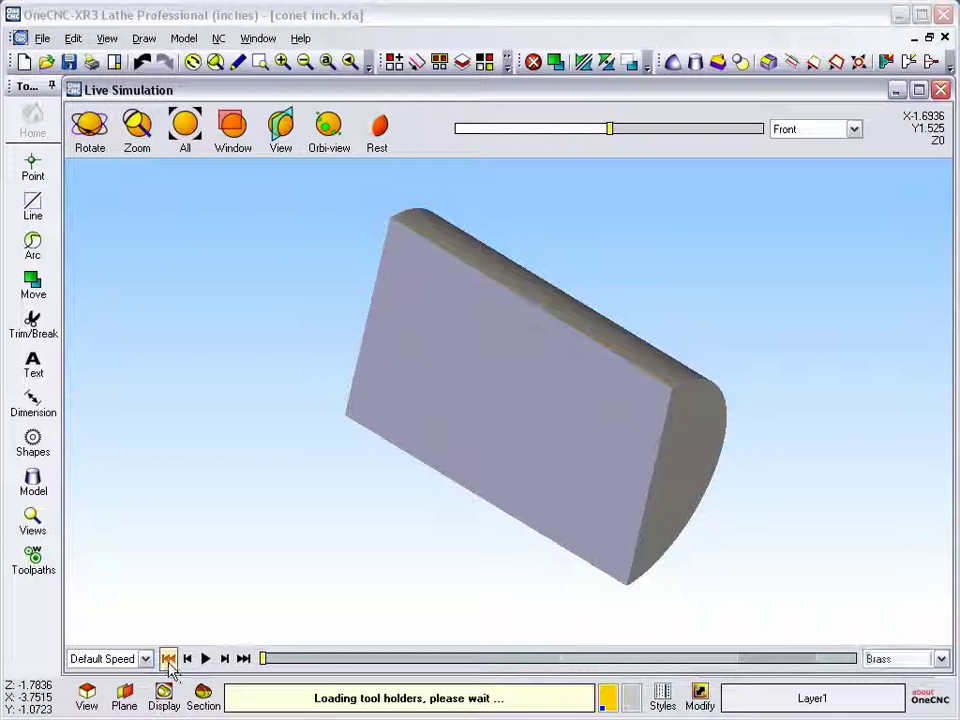
left_click(205, 660)
left_click(854, 129)
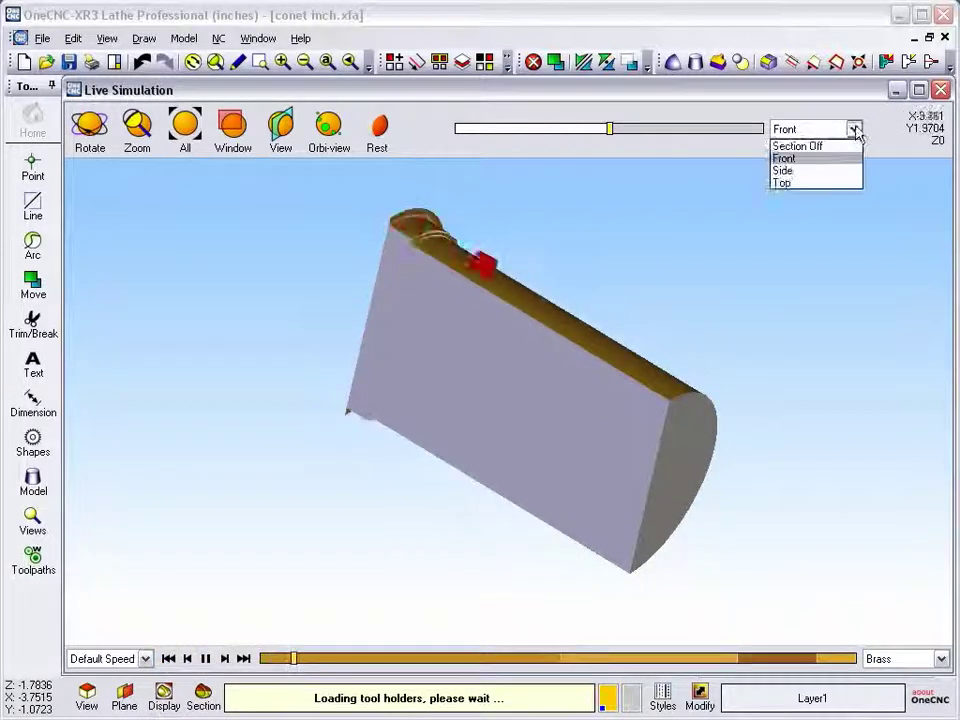
left_click(820, 147)
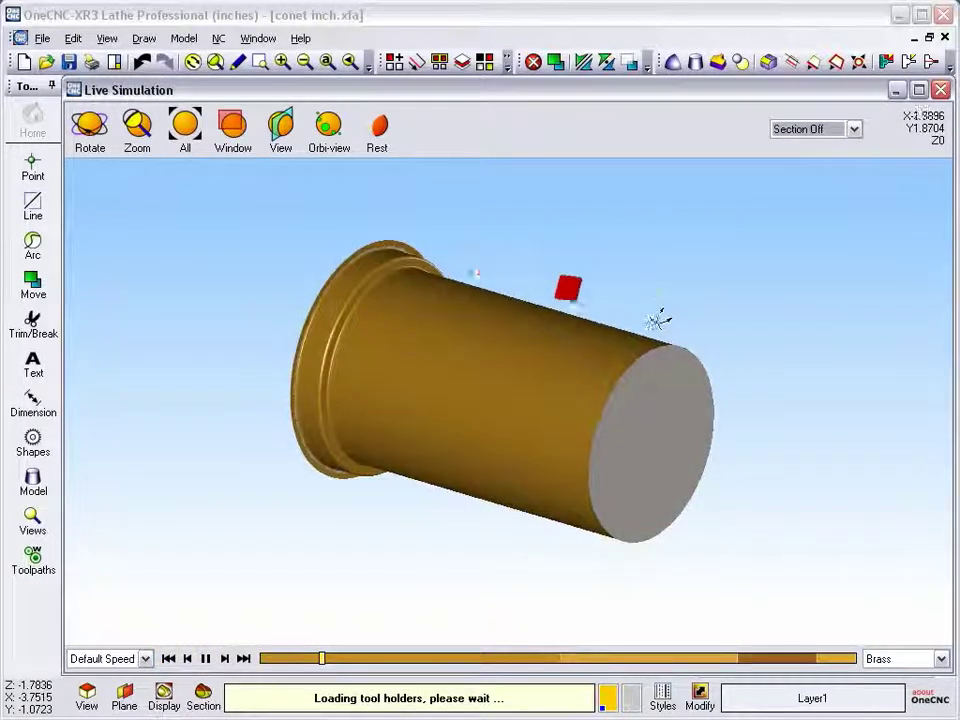